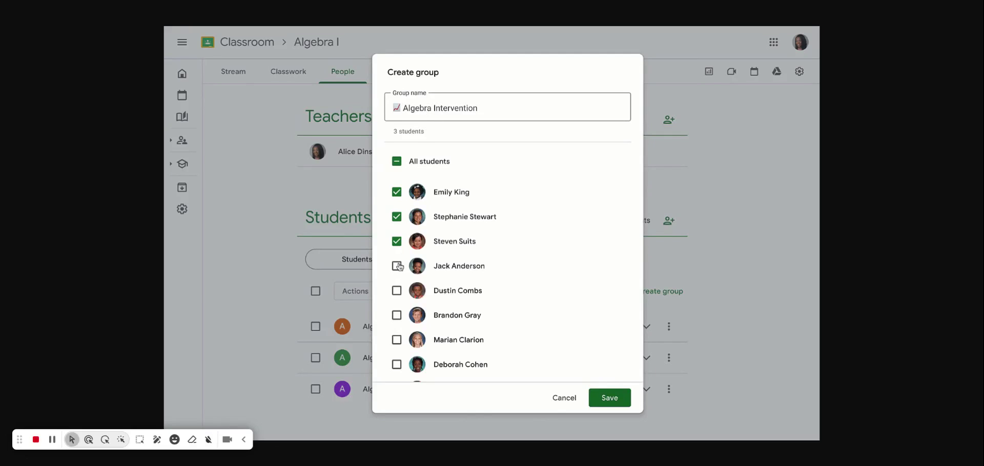
Add the first unselected student to the Algebra Intervention group and save the group
left_click(397, 266)
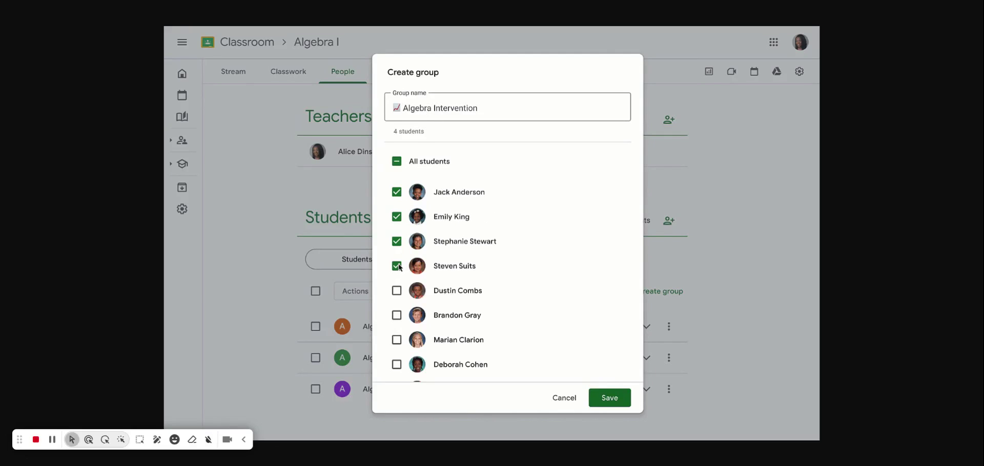
left_click(600, 397)
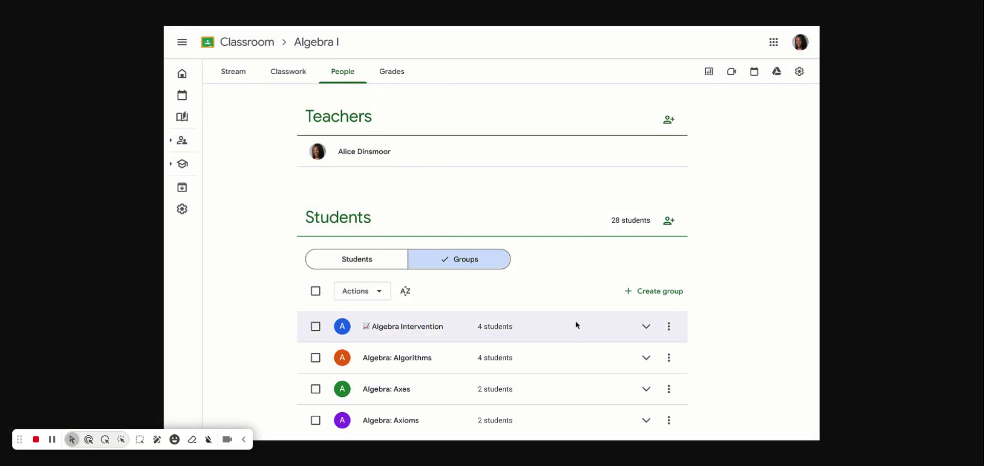
Create an assignment titled "Linear Functions: Extra Practice" with the description "Let's review concepts from class today and get some extra practice!"
left_click(301, 72)
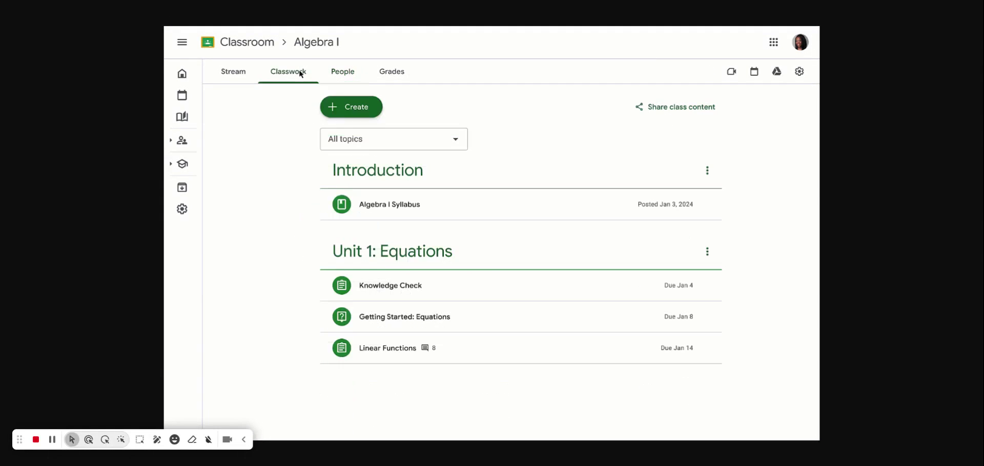
left_click(350, 107)
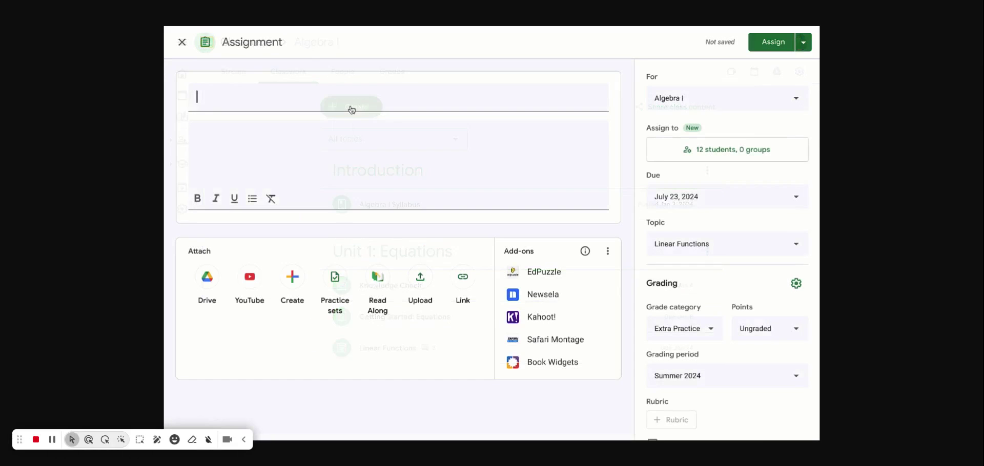
type("Linear Functions: Extra Practice")
key("Tab")
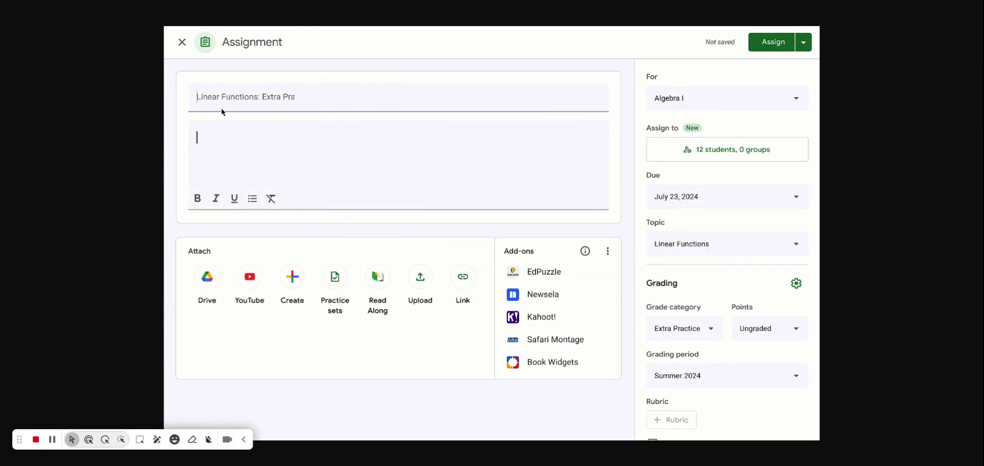
type("Let's review concepts from class today and get some extra practice!")
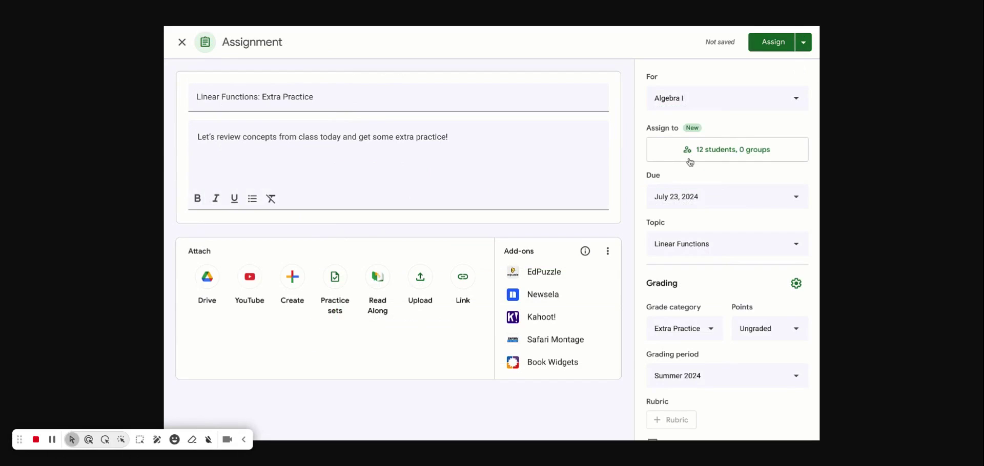
Check the members of the Algebra Intervention group and assign the extra practice to that group only
left_click(696, 154)
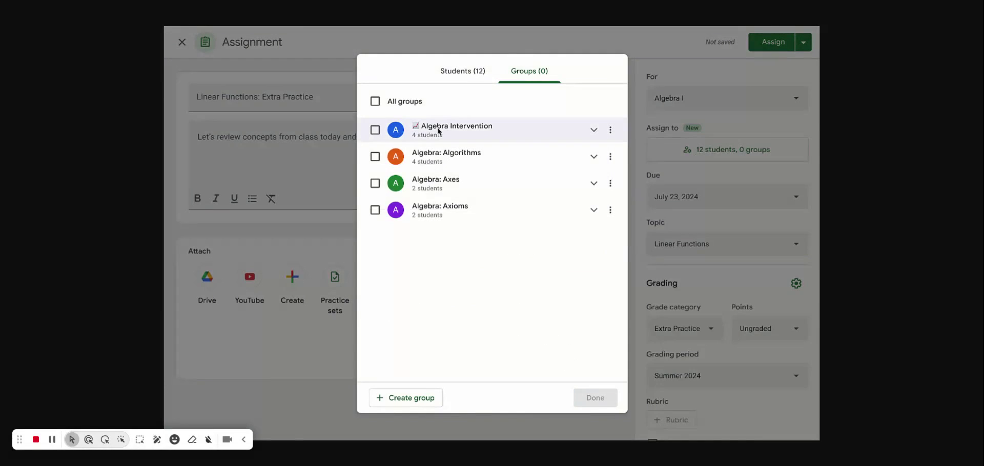
left_click(592, 133)
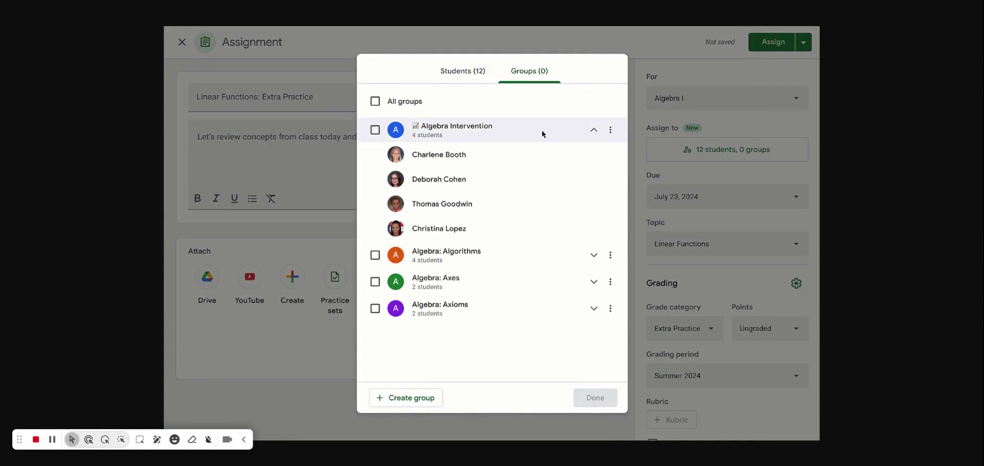
left_click(376, 131)
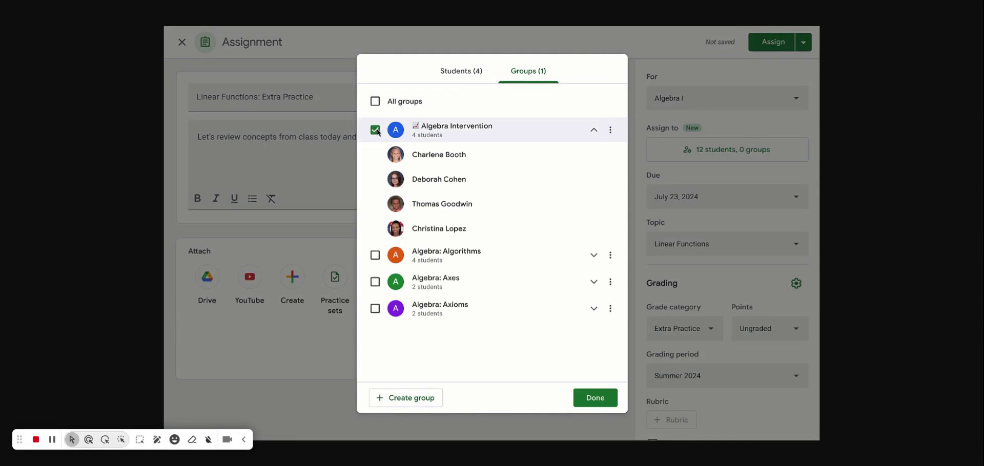
left_click(593, 400)
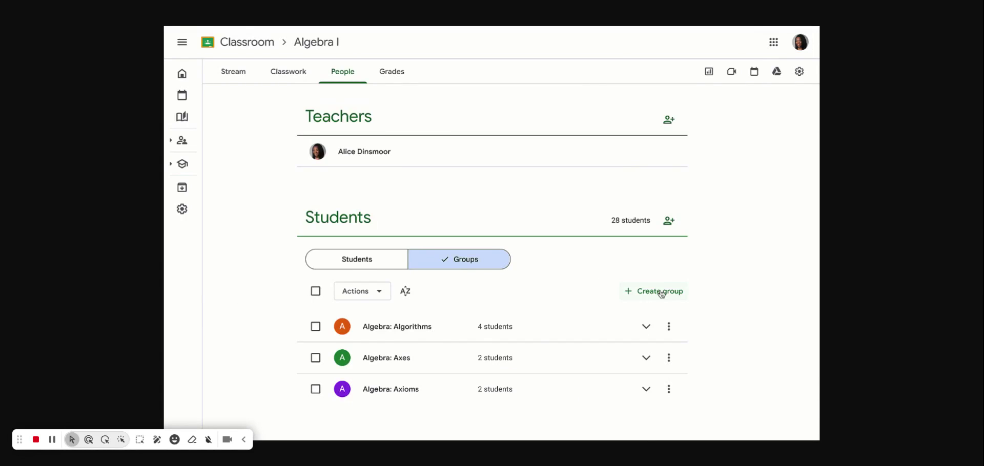
Start a new student group named "📈 Algebra Intervention" and add the first unselected student to it
left_click(661, 292)
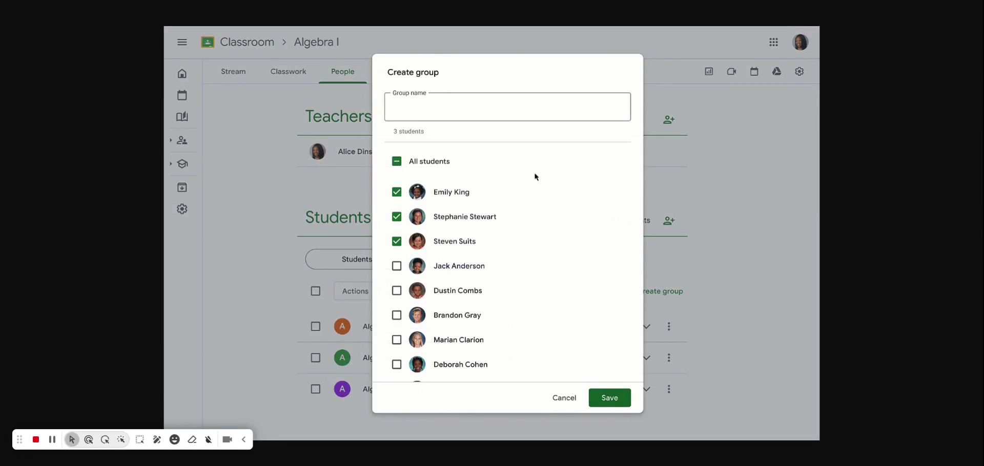
type("📈 Algebra Intervention")
left_click(398, 266)
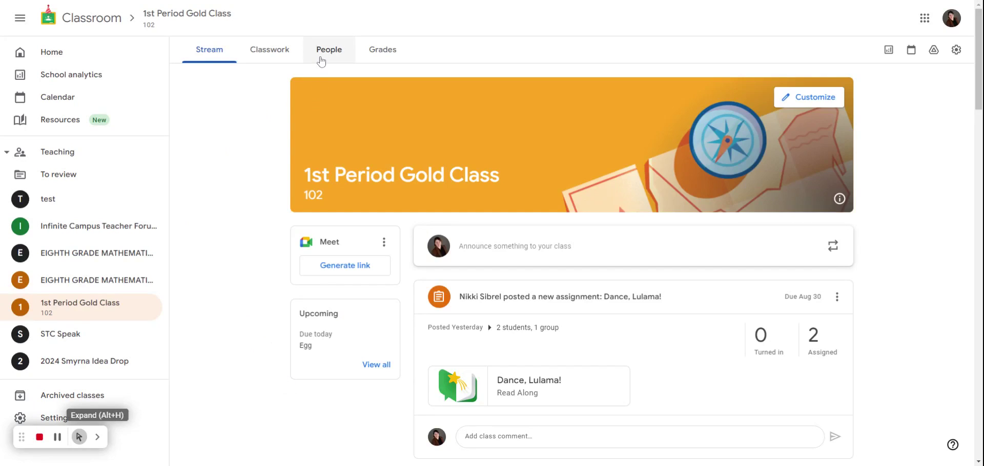
Delete both existing student groups, Bears and Lion, from the 1st Period Gold Class
left_click(321, 61)
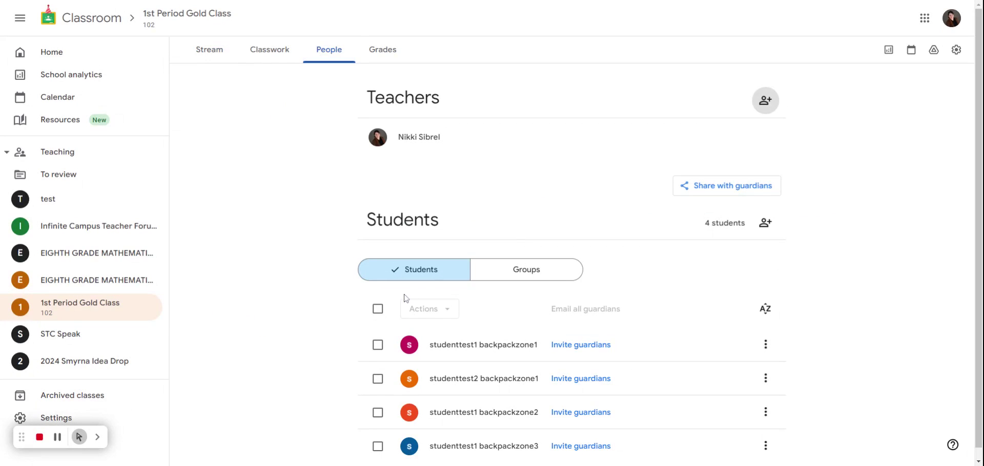
scroll(524, 277, "down", 1)
left_click(527, 263)
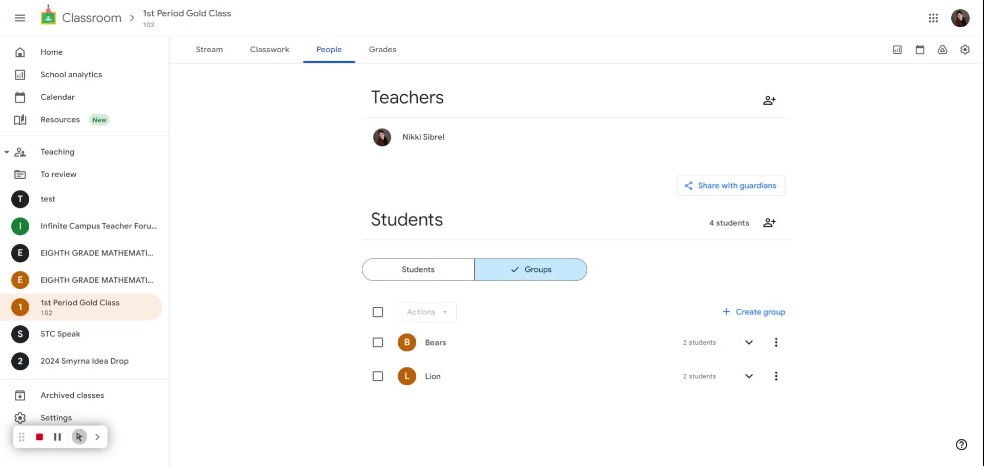
left_click(377, 312)
left_click(435, 319)
left_click(419, 340)
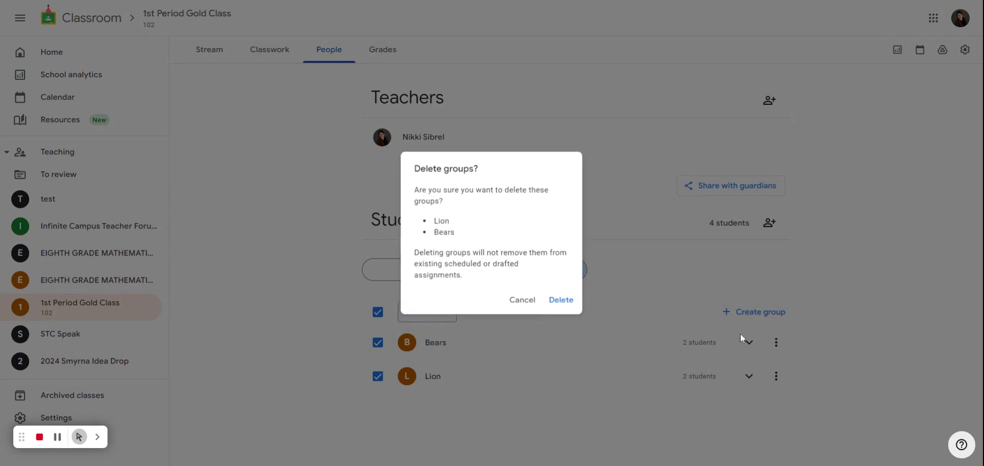
left_click(560, 297)
Create a student group named "Math Project A" containing the two backpackzone1 test students
scroll(573, 309, "down", 2)
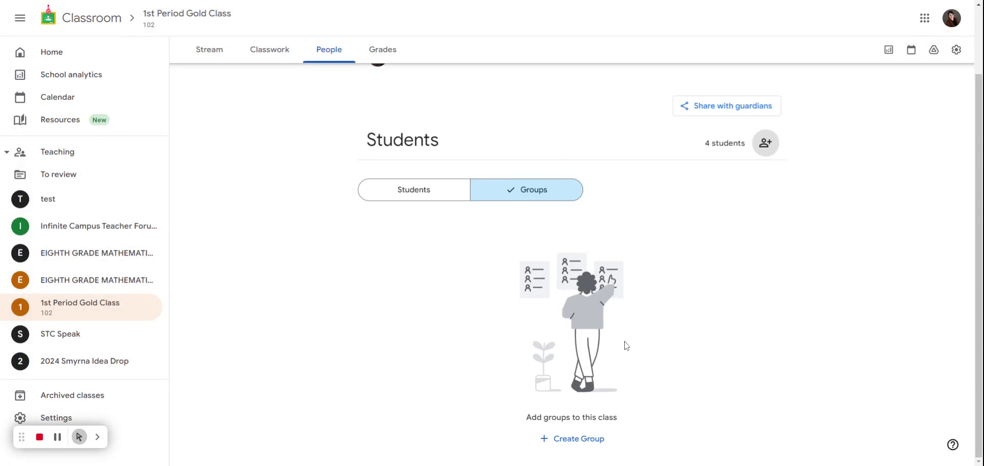
scroll(454, 193, "up", 2)
scroll(456, 192, "down", 1)
left_click(562, 440)
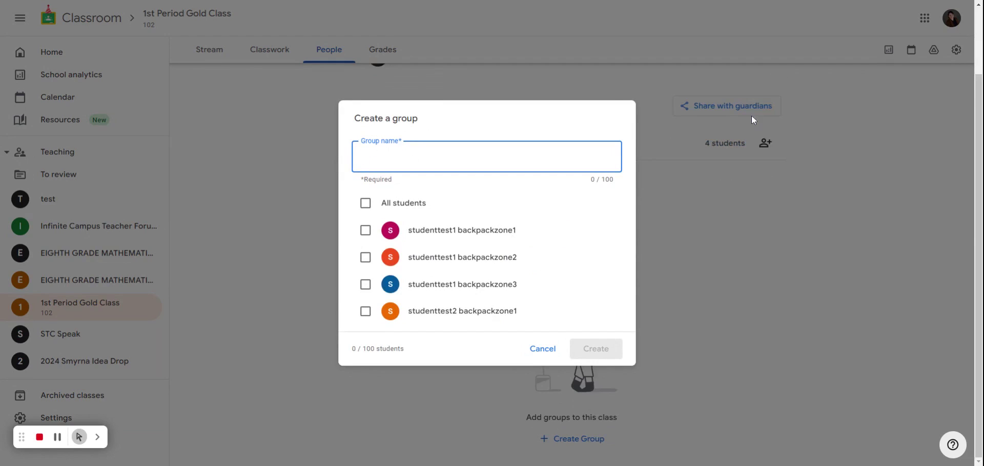
left_click(716, 117)
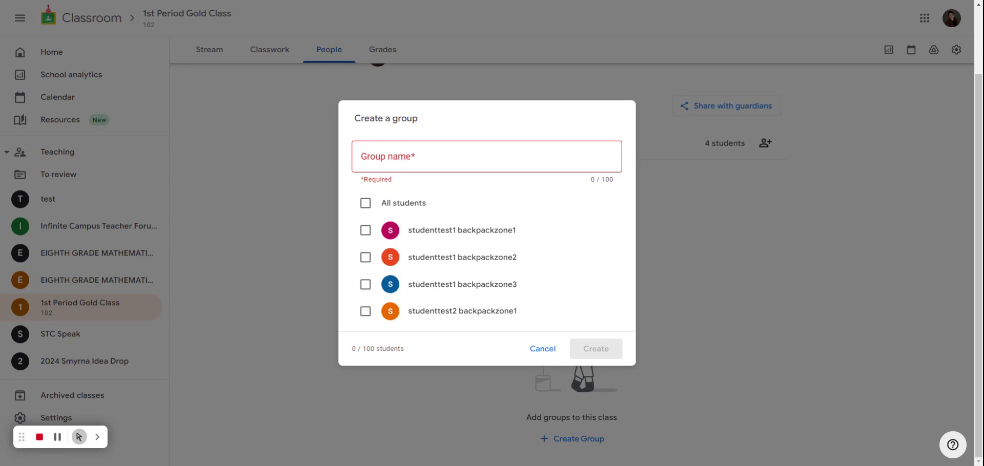
left_click(410, 156)
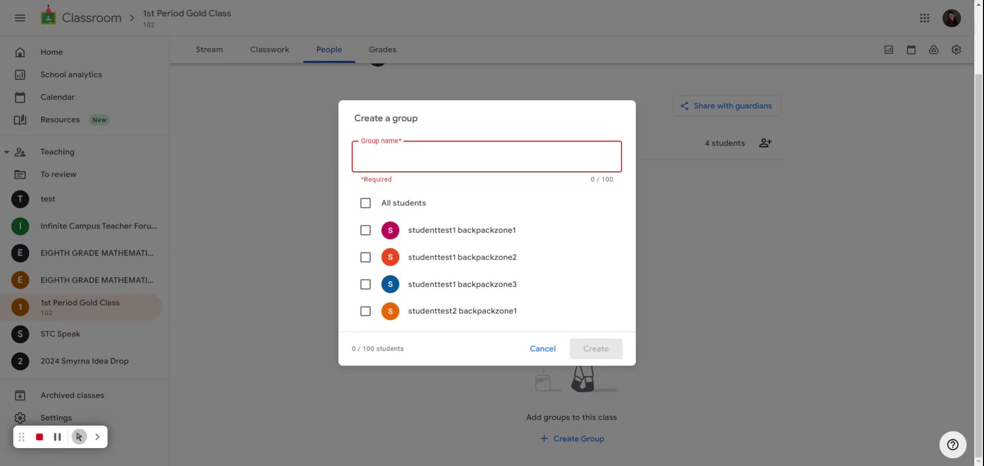
type("Math P")
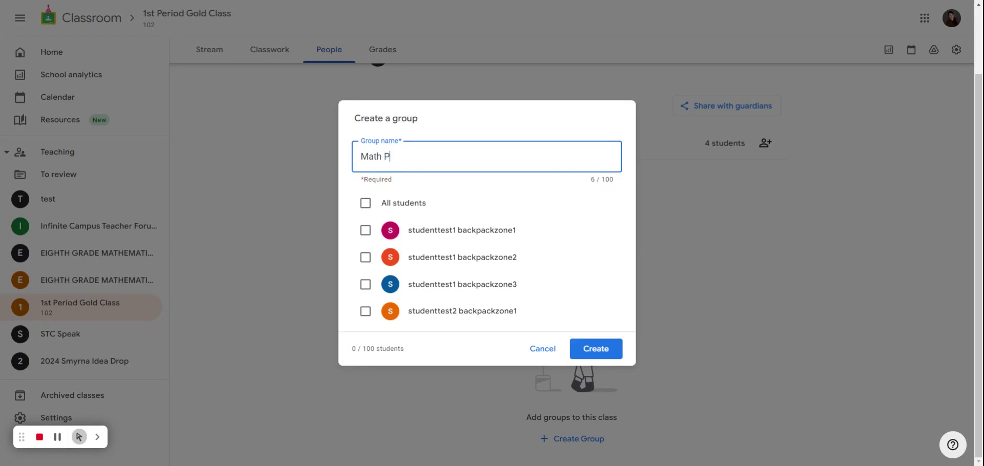
type("roject A")
left_click(365, 230)
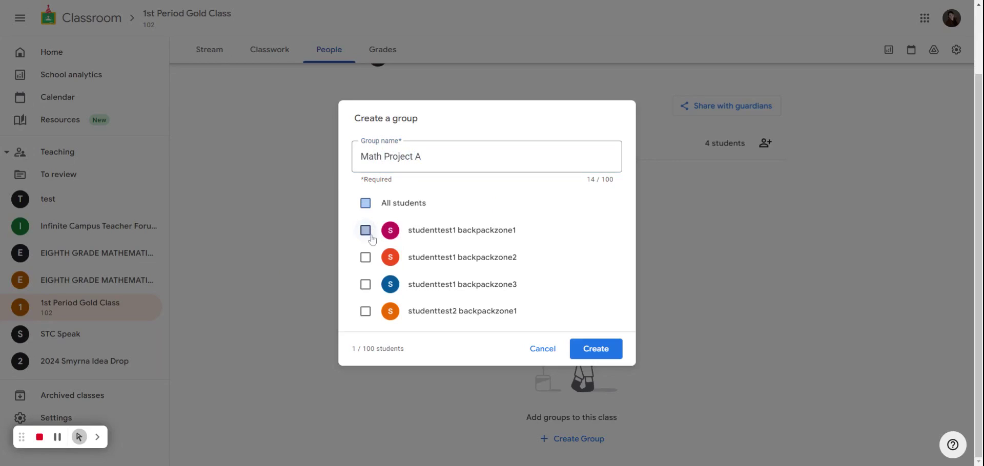
left_click(365, 311)
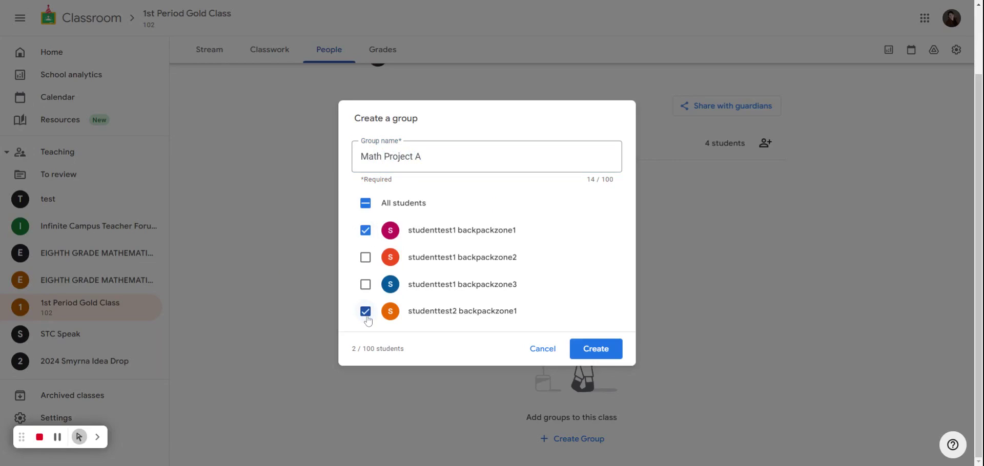
left_click(608, 359)
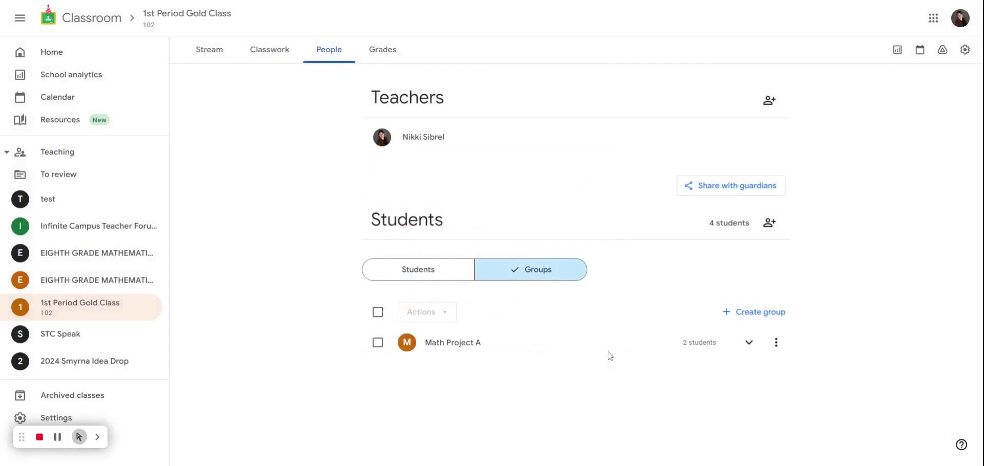
Create a second group named "Math Project B" containing the backpackzone2 and backpackzone3 test students
left_click(758, 312)
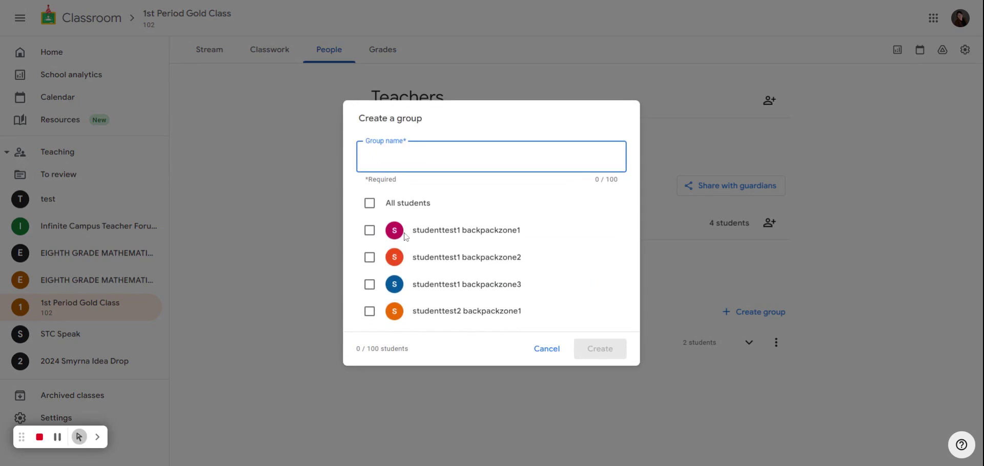
left_click(370, 257)
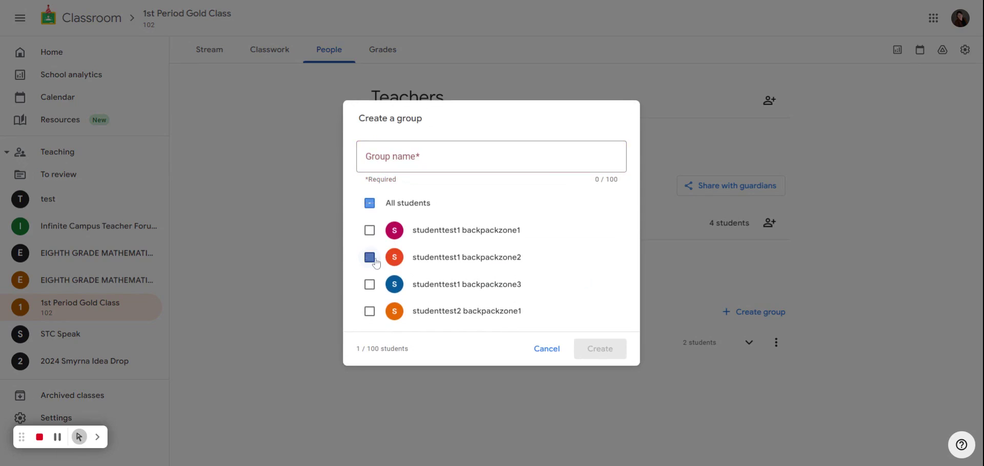
left_click(369, 284)
left_click(389, 157)
type("MAth")
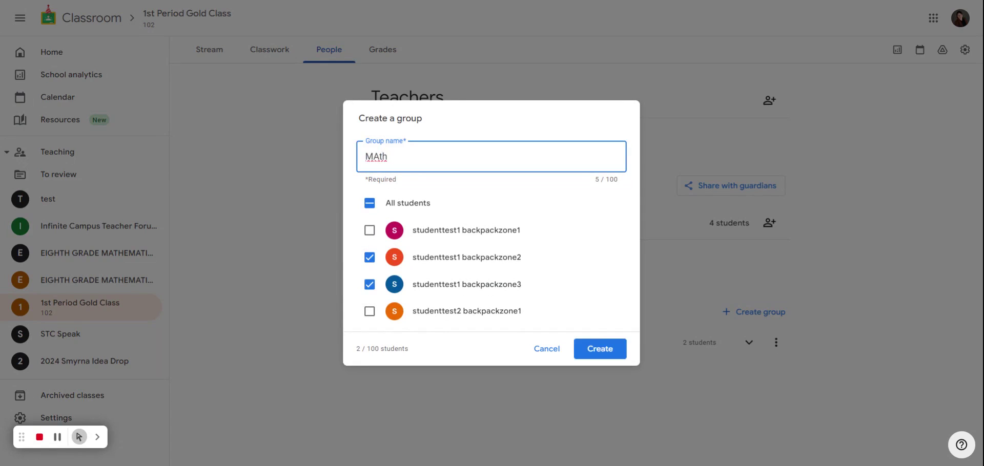
key("BackSpace")
key("BackSpace")
key("BackSpace")
key("BackSpace")
type("ath Project B")
left_click(590, 357)
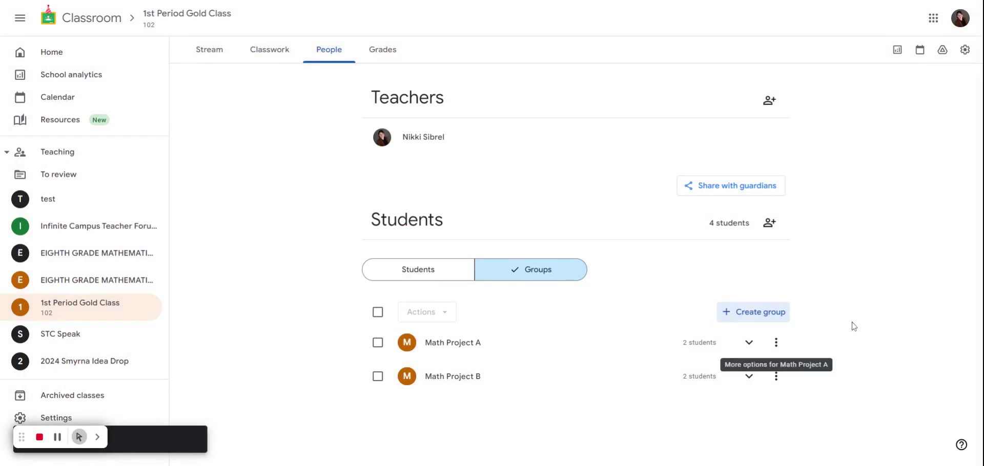
Review the members of Math Project A and the options available for managing that group
left_click(749, 343)
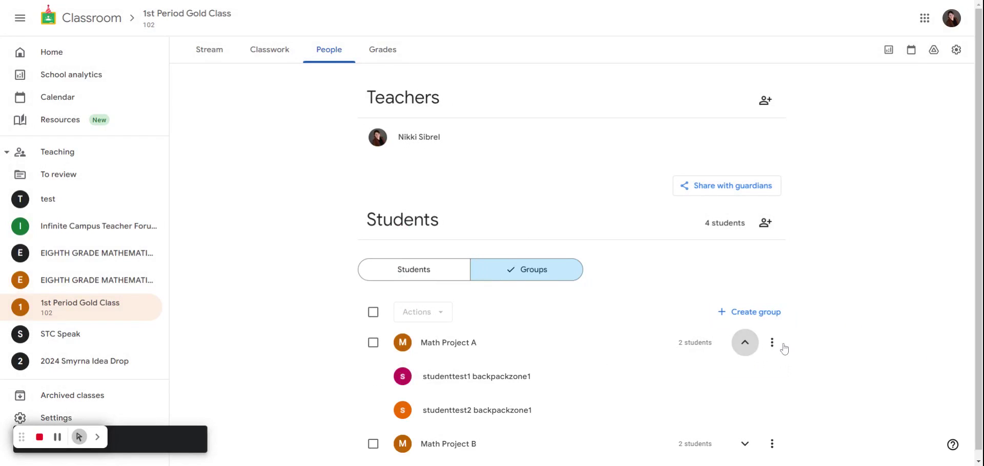
scroll(944, 351, "down", 1)
left_click(745, 342)
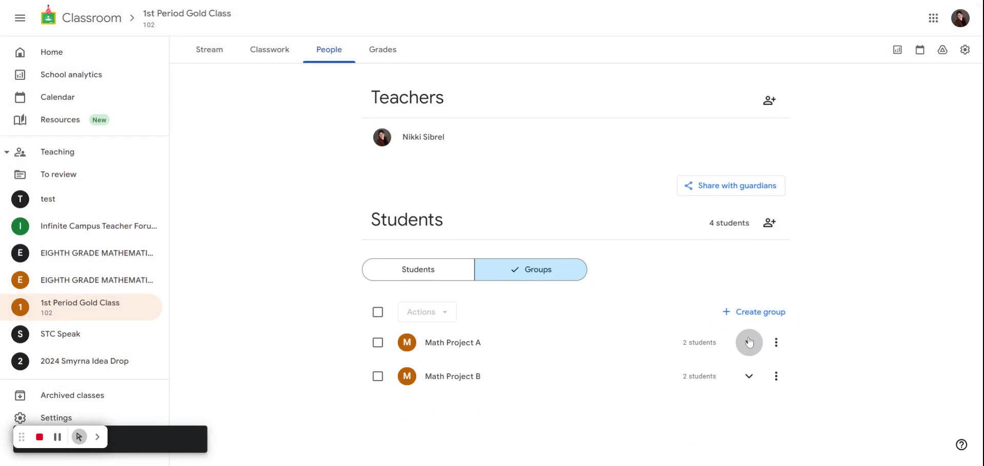
left_click(775, 342)
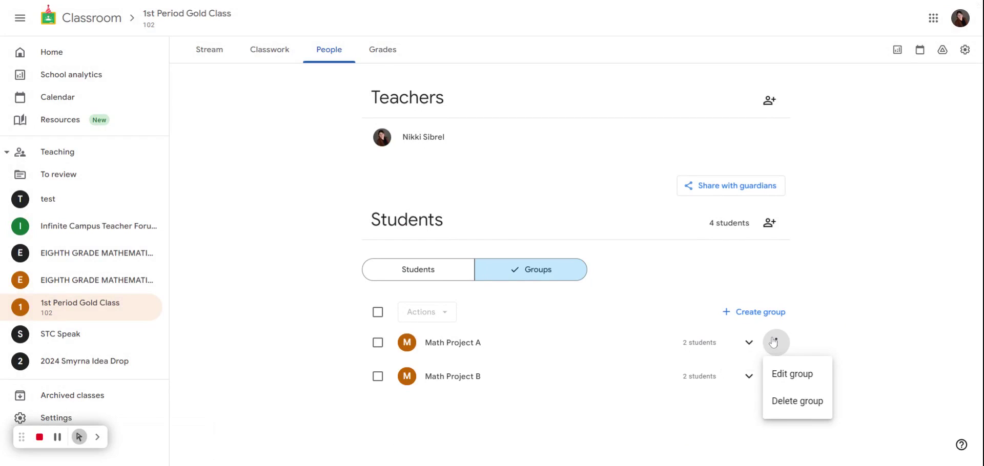
left_click(882, 337)
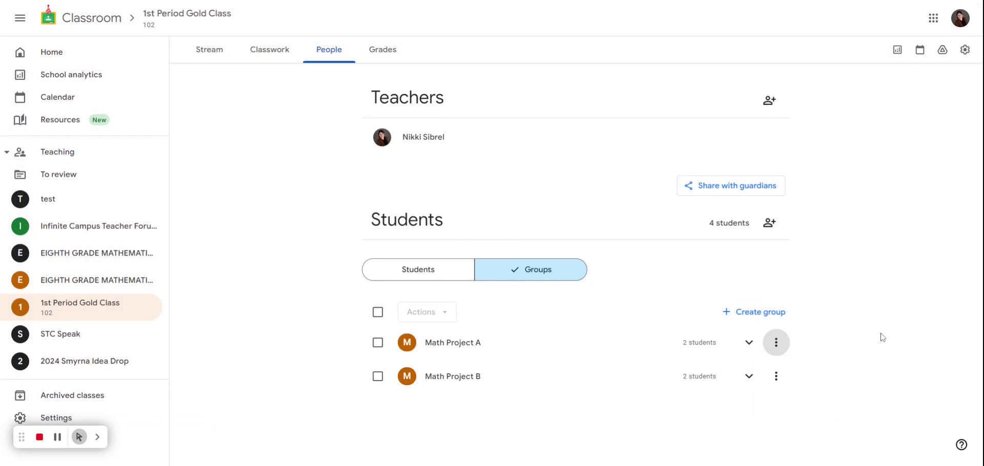
Create a group named "Small Group Tues & Thurs" with every test student except studenttest1 backpackzone1
left_click(760, 313)
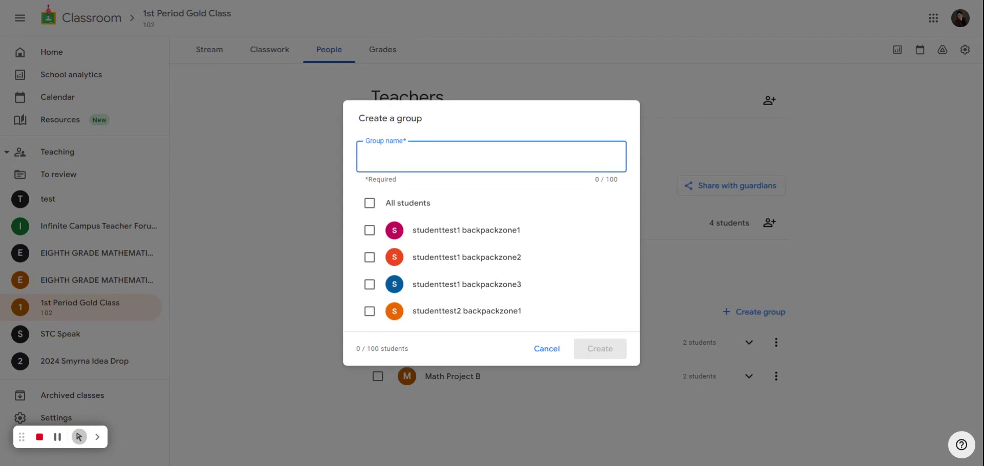
type("Small Gr")
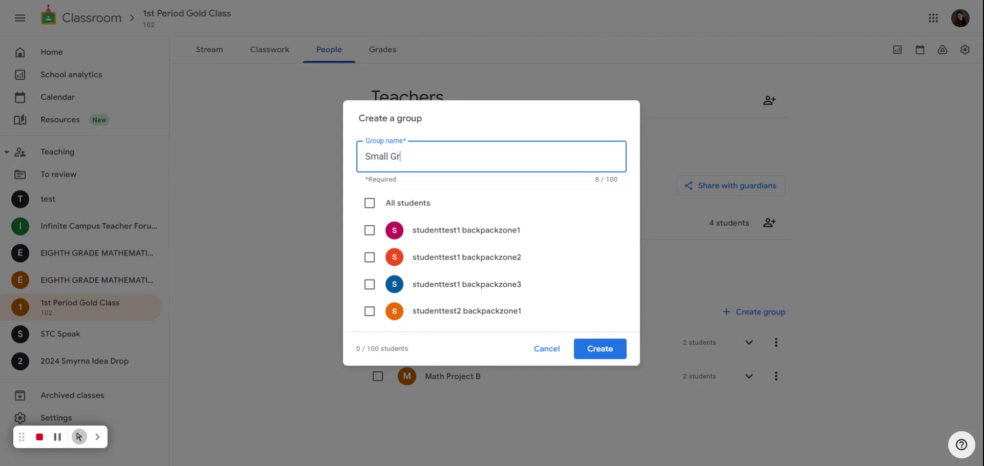
type("oup Tues & Thurs")
left_click(369, 258)
left_click(369, 285)
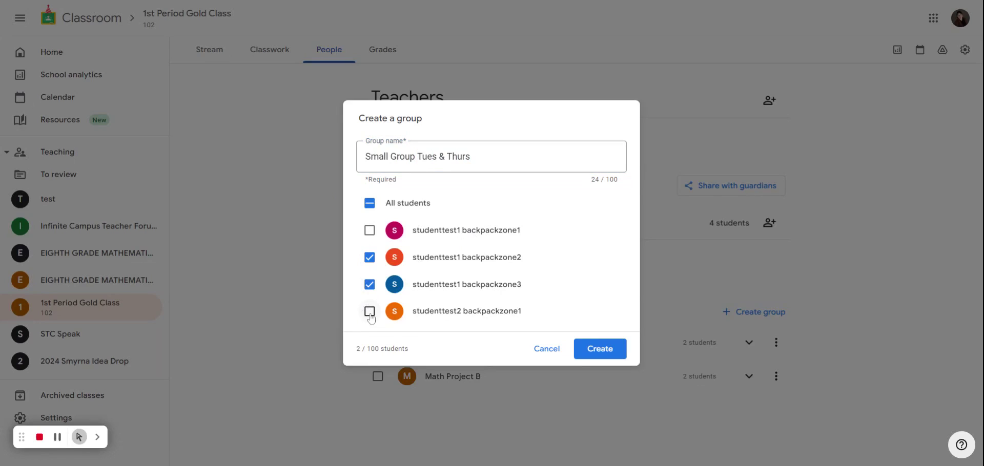
left_click(369, 311)
left_click(597, 350)
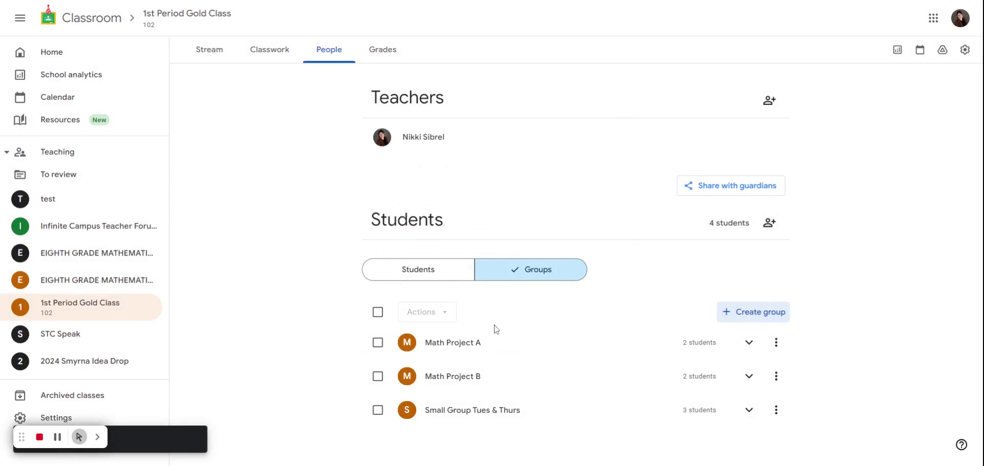
Remove studenttest1 backpackzone2 from the "Small Group Tues & Thurs" group and save the change
left_click(748, 410)
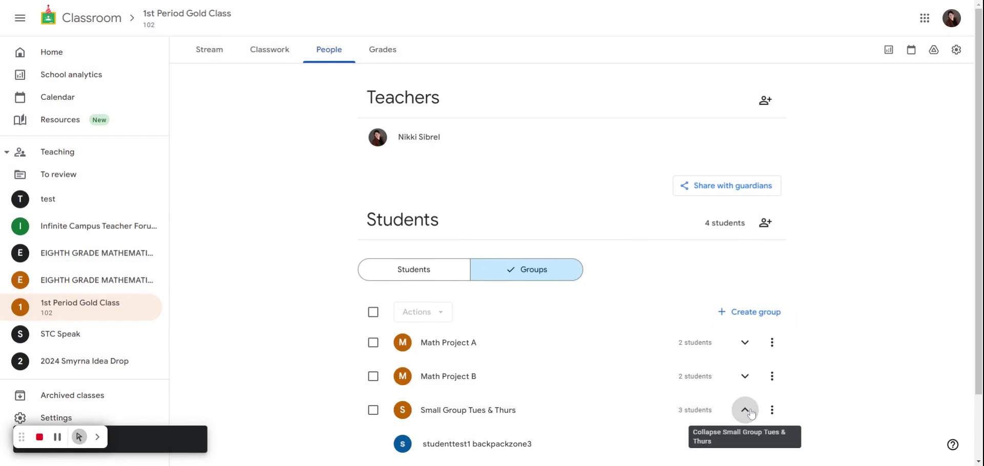
scroll(783, 362, "down", 2)
left_click(771, 334)
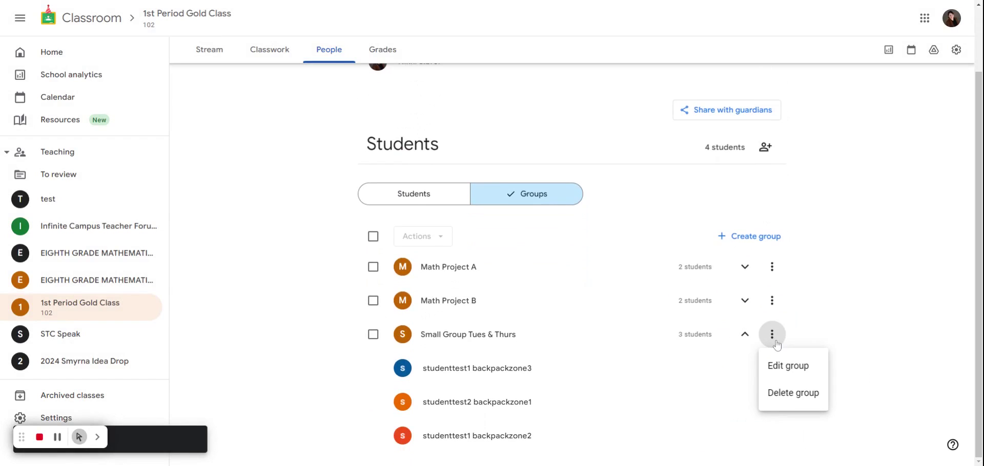
left_click(783, 364)
left_click(365, 271)
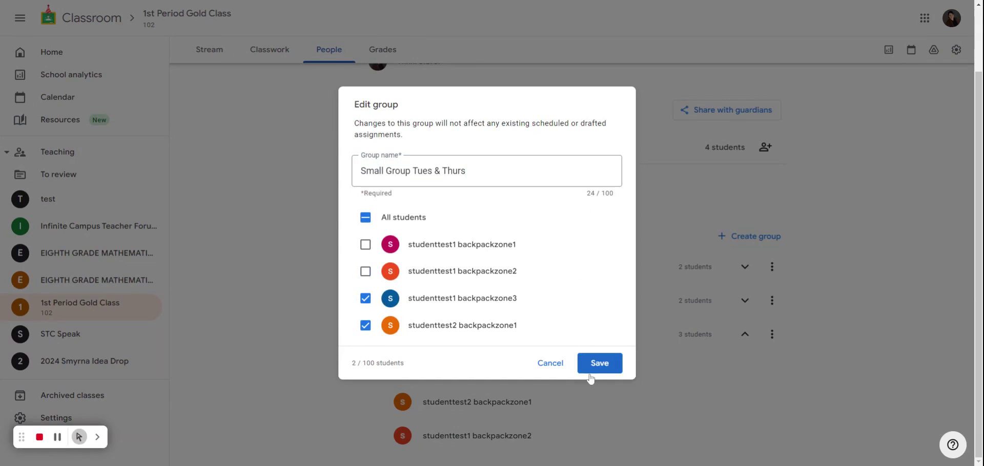
left_click(601, 365)
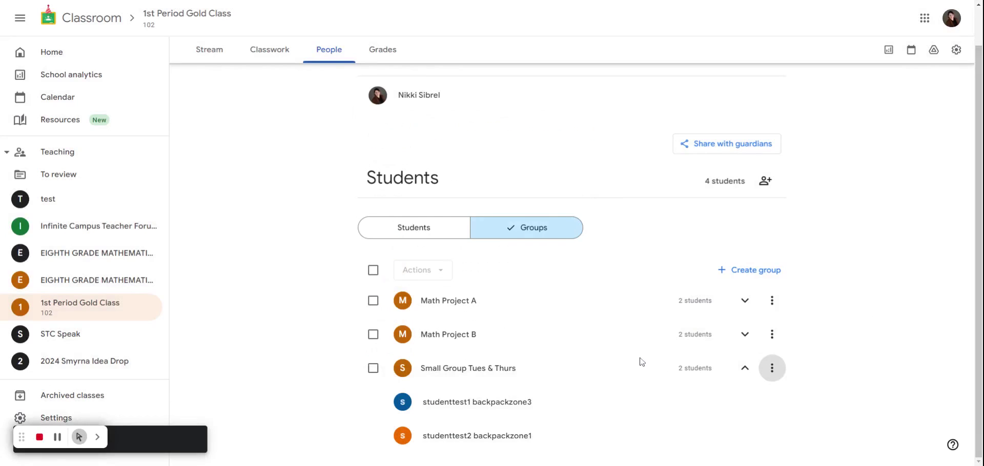
Compare the class's individual student list with its group list
scroll(742, 370, "up", 1)
left_click(410, 277)
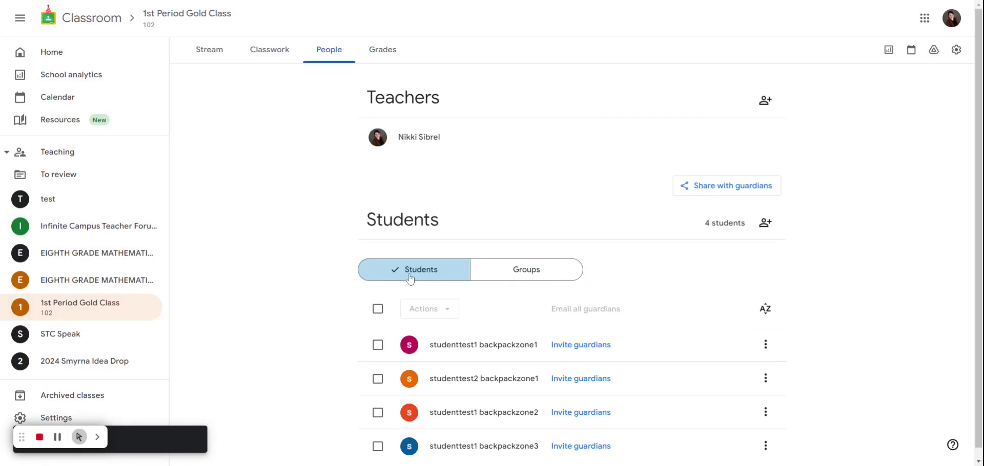
left_click(522, 269)
left_click(442, 277)
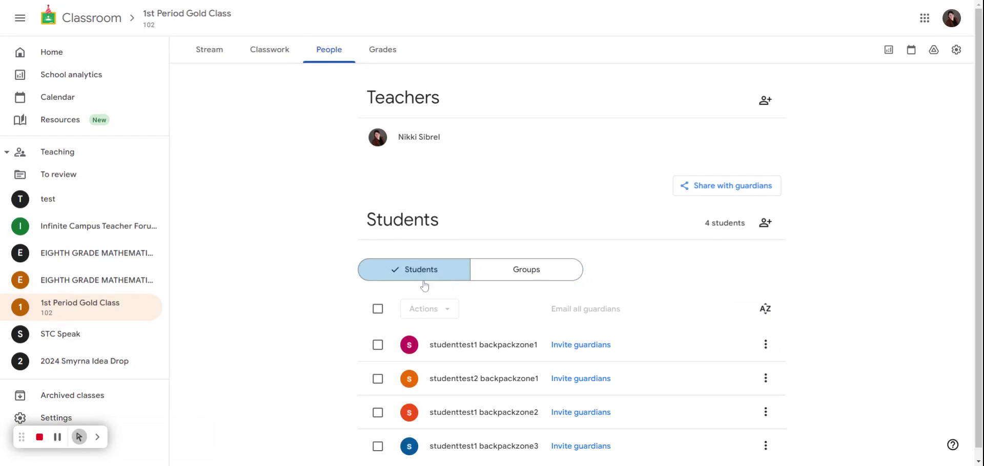
Create a classwork assignment with the grade 6 Read Along book "Paragliding: Adventures Flying Through the Sky" attached
left_click(274, 50)
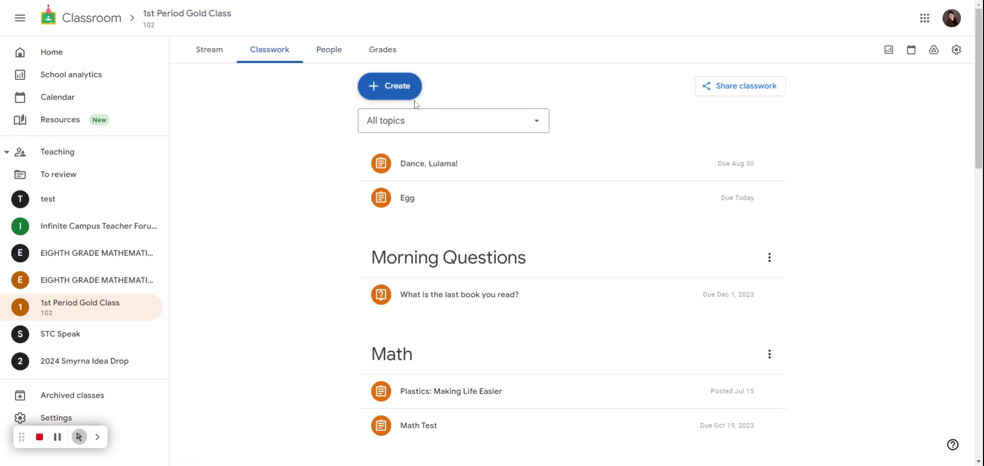
left_click(406, 87)
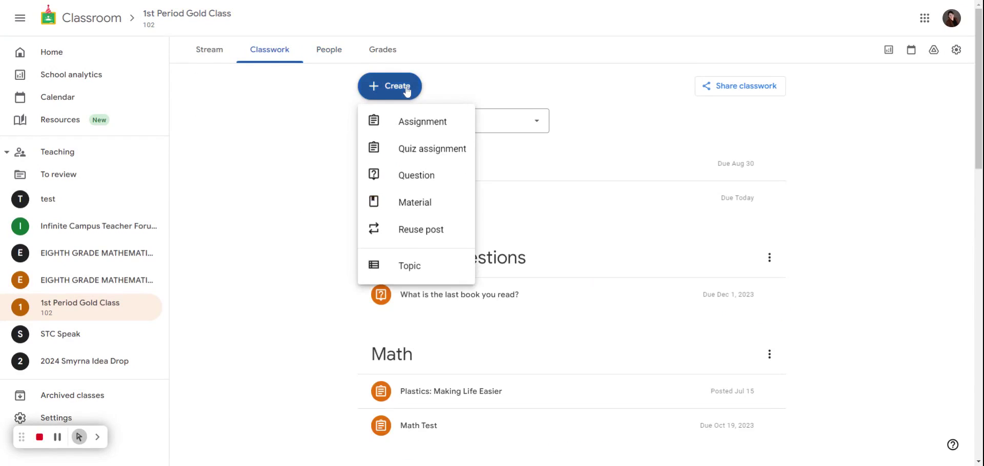
left_click(432, 124)
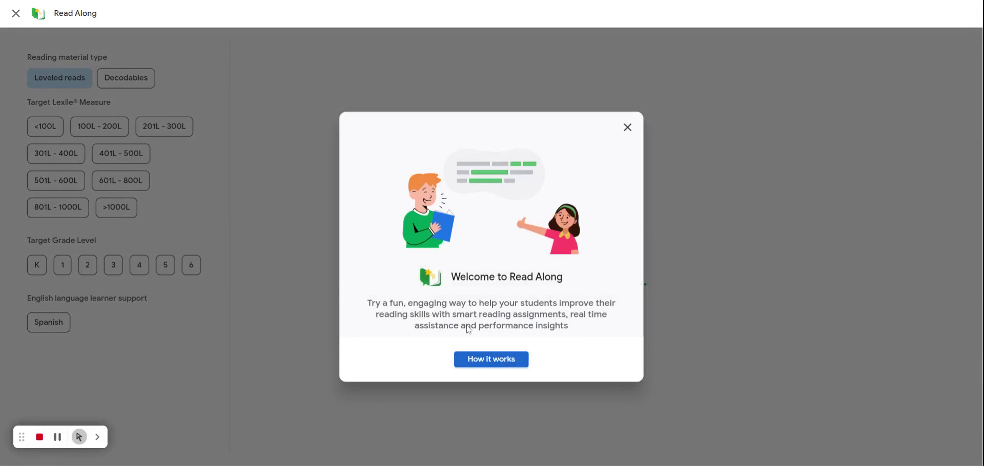
left_click(629, 125)
left_click(193, 266)
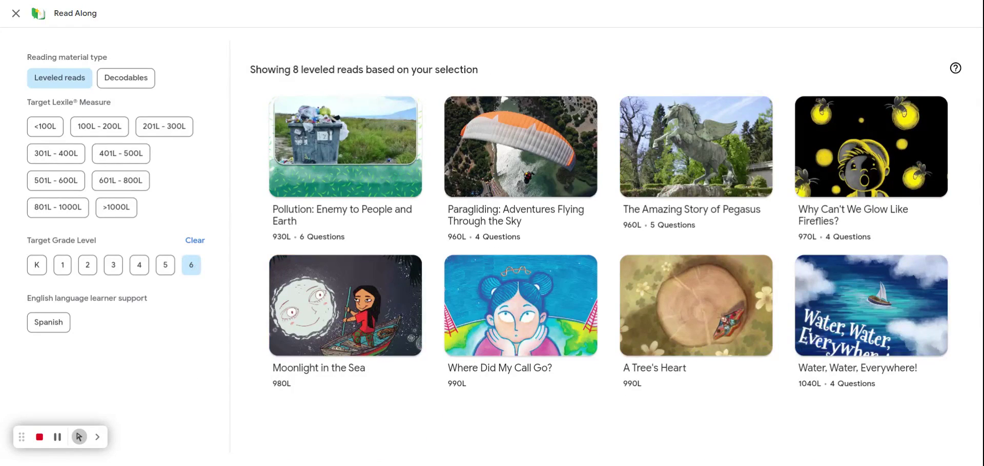
left_click(512, 184)
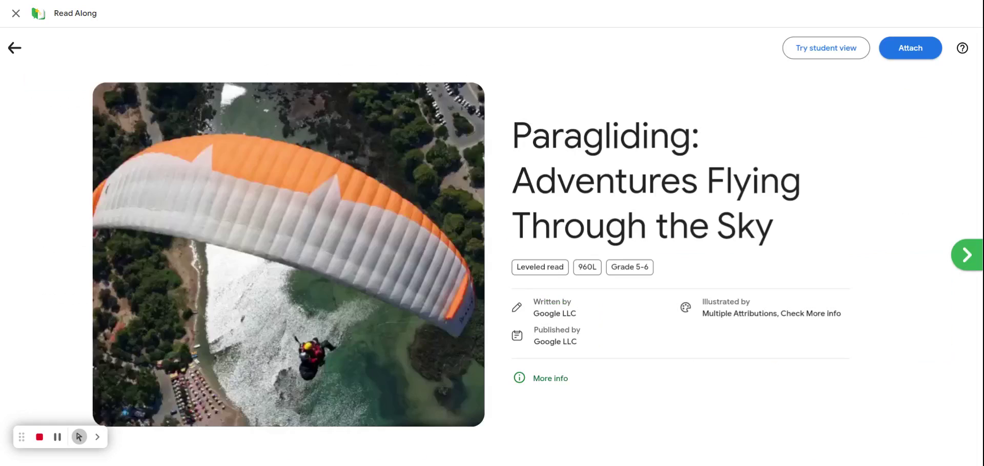
left_click(913, 50)
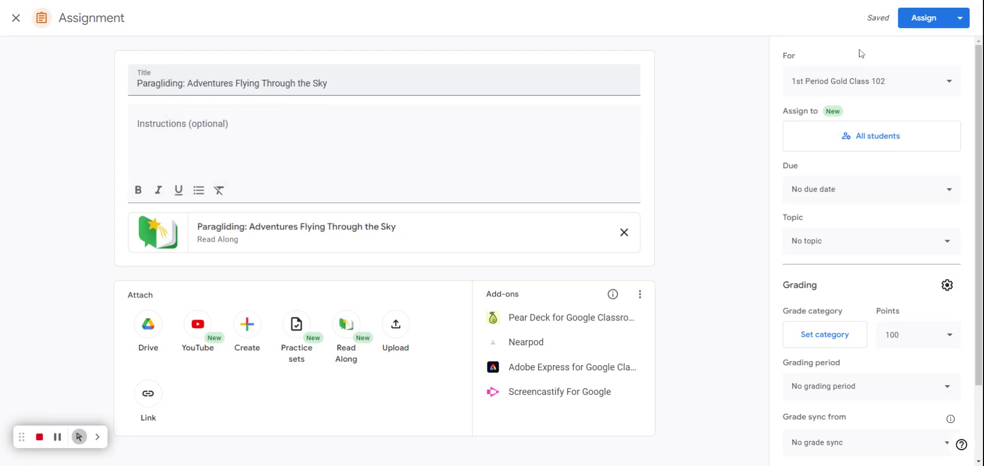
Assign the Paragliding assignment only to the "Small Group Tues & Thurs" group
left_click(884, 147)
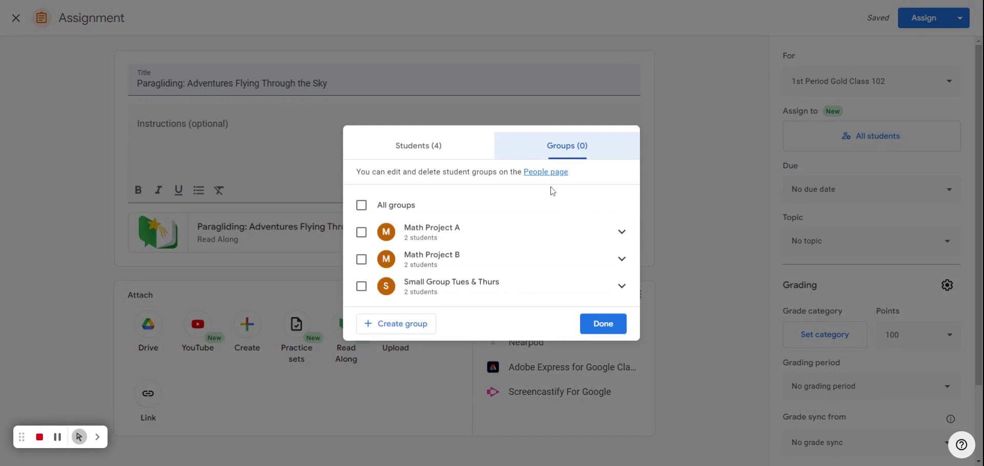
left_click(361, 286)
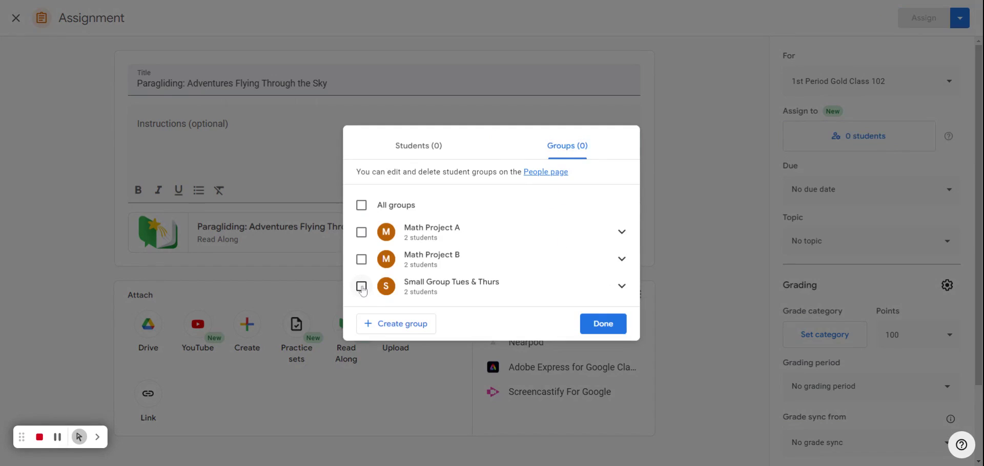
left_click(361, 286)
left_click(361, 290)
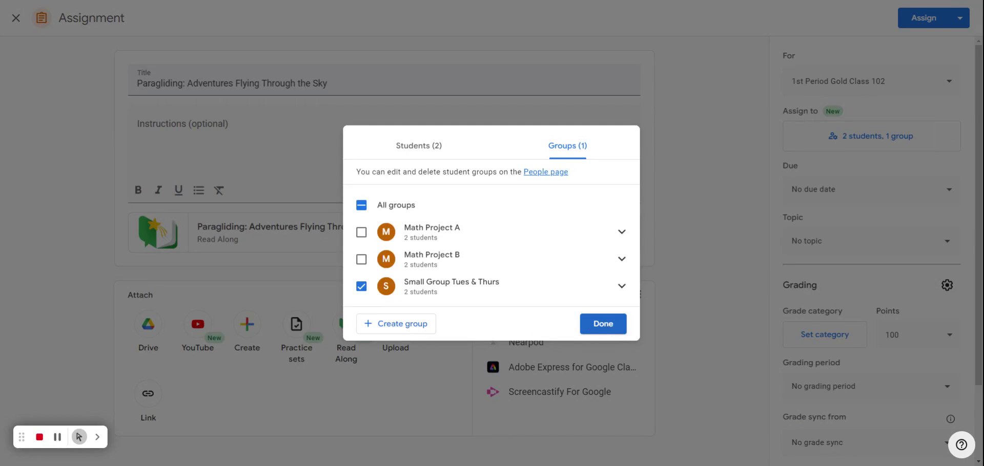
left_click(604, 325)
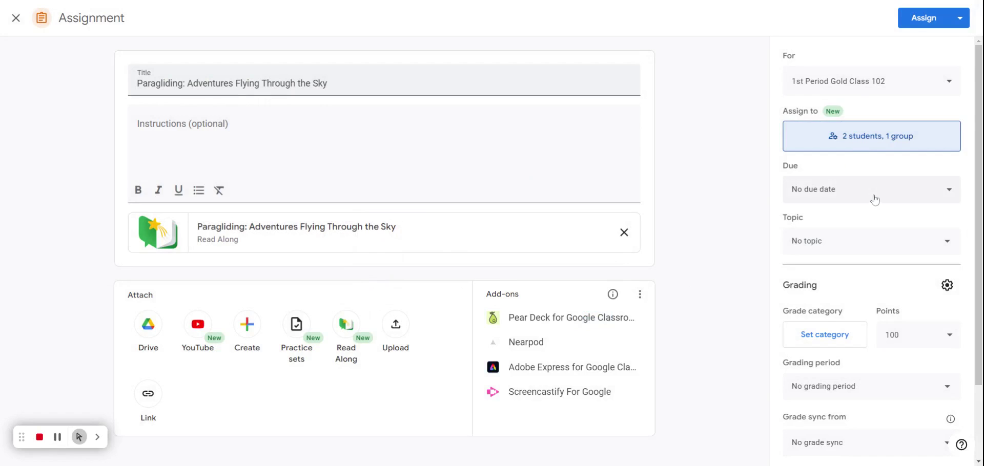
Set the assignment due on Aug 30, 2024, close submissions after the due date, and choose the English topic
left_click(905, 192)
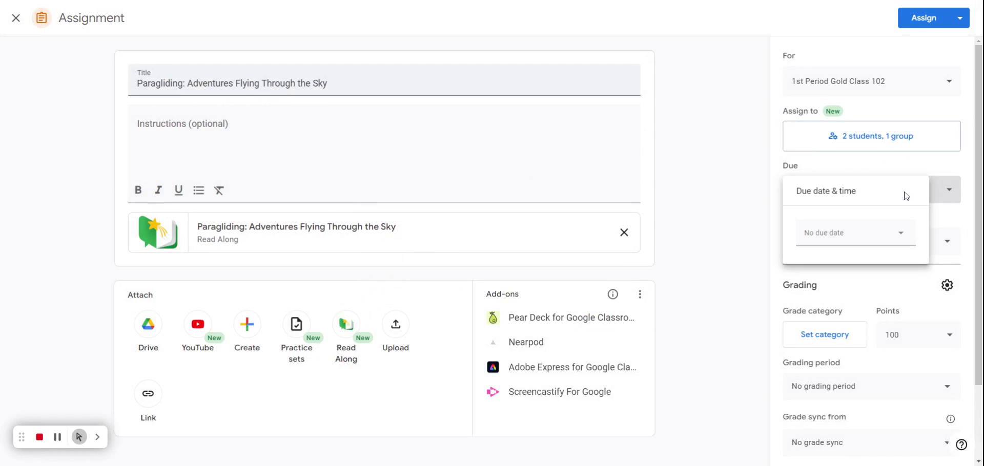
left_click(845, 232)
left_click(897, 353)
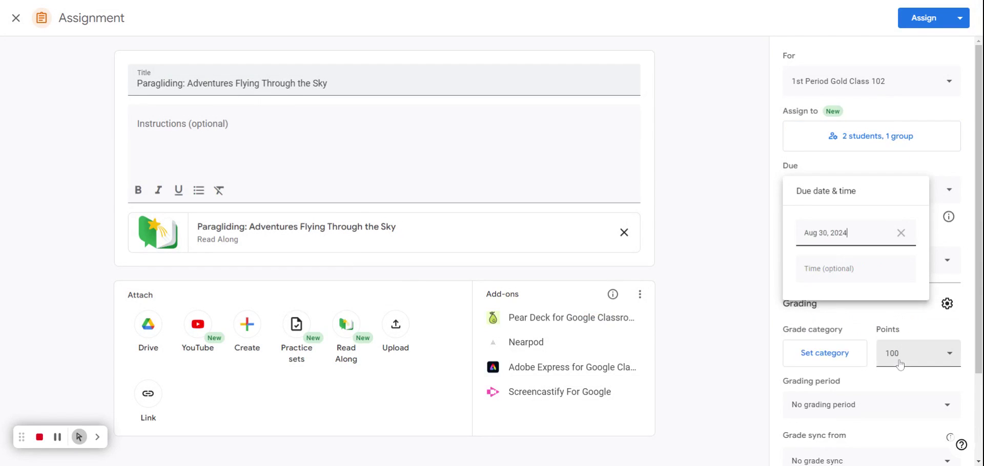
left_click(904, 303)
scroll(884, 233, "down", 2)
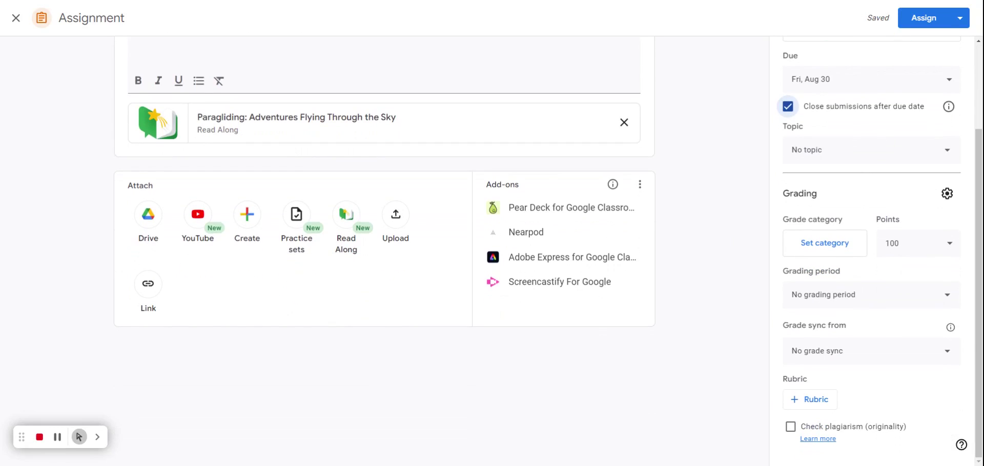
key("Tab")
key("Down")
Schedule the Paragliding assignment for Aug 26, 2024 at 8:00 AM
left_click(959, 25)
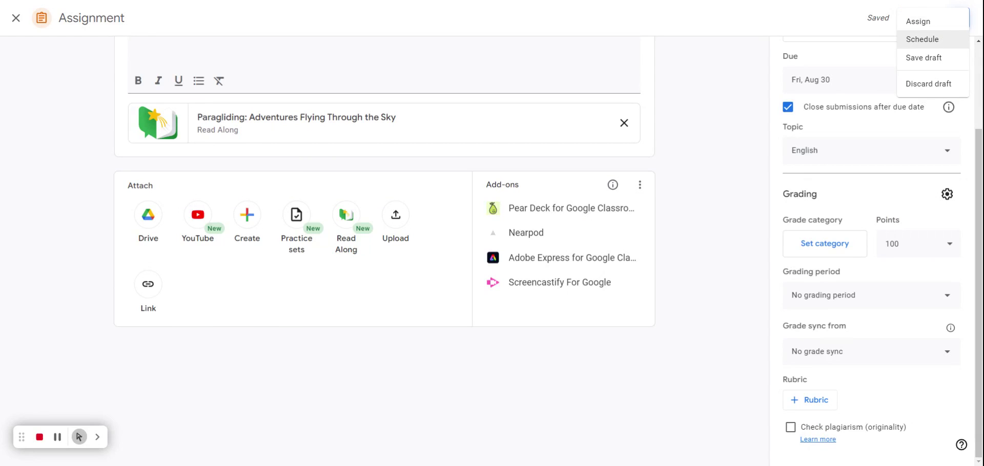
left_click(922, 39)
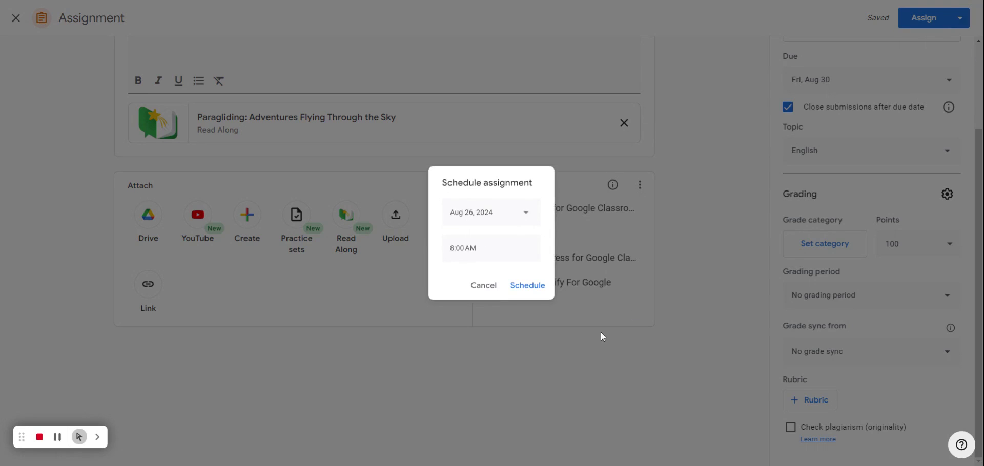
left_click(528, 285)
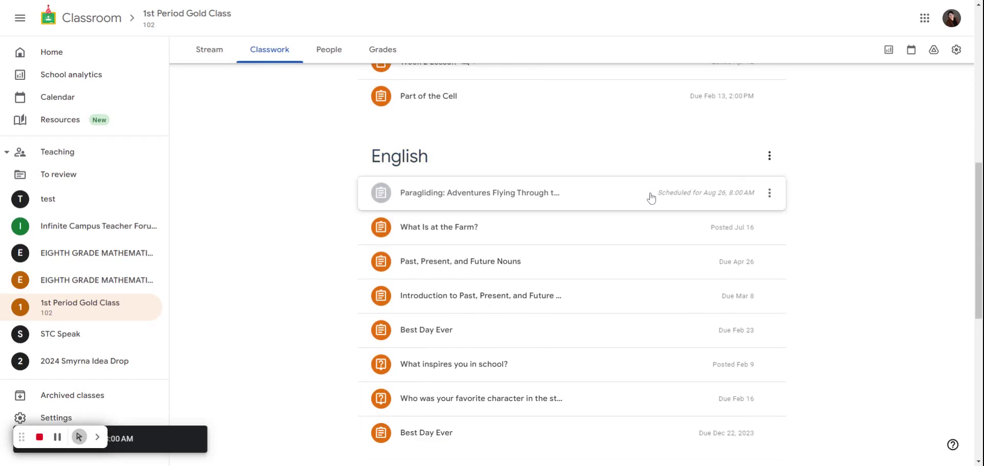
Review the scheduled Paragliding assignment's options and its editable settings, leaving the editor without making changes
left_click(711, 206)
left_click(769, 192)
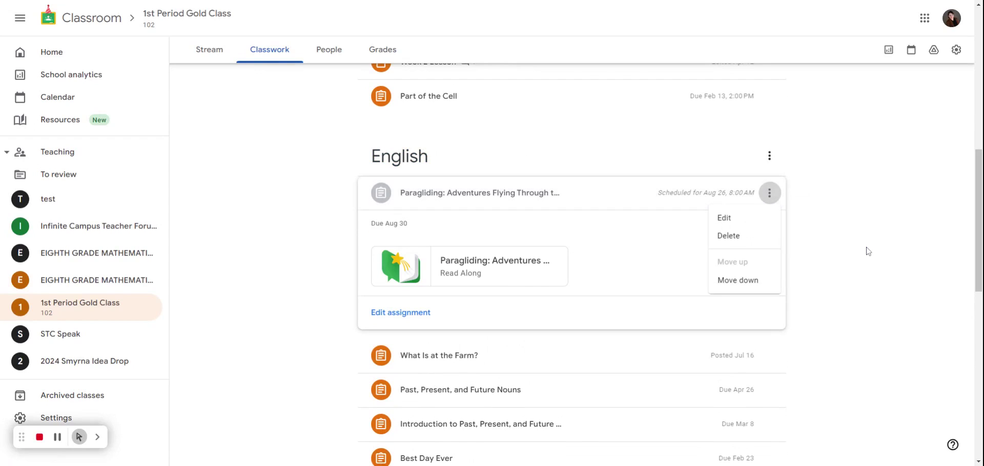
left_click(357, 323)
left_click(397, 312)
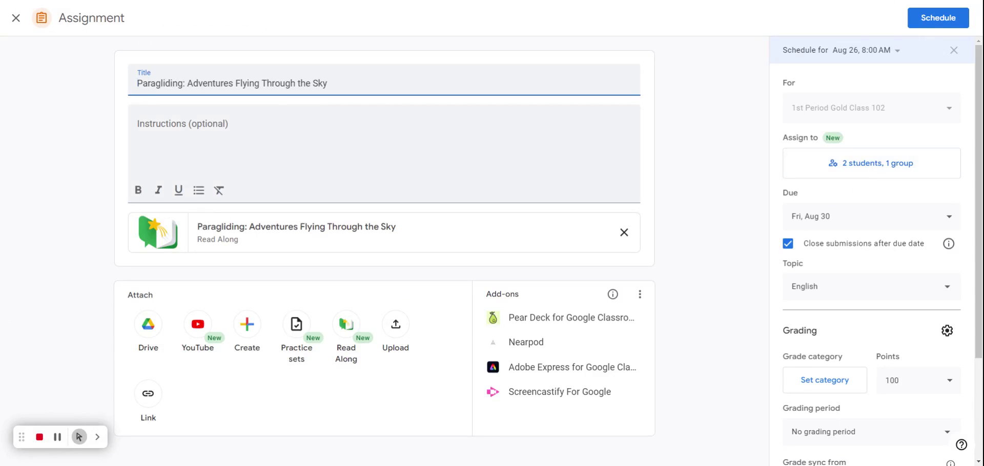
left_click(11, 16)
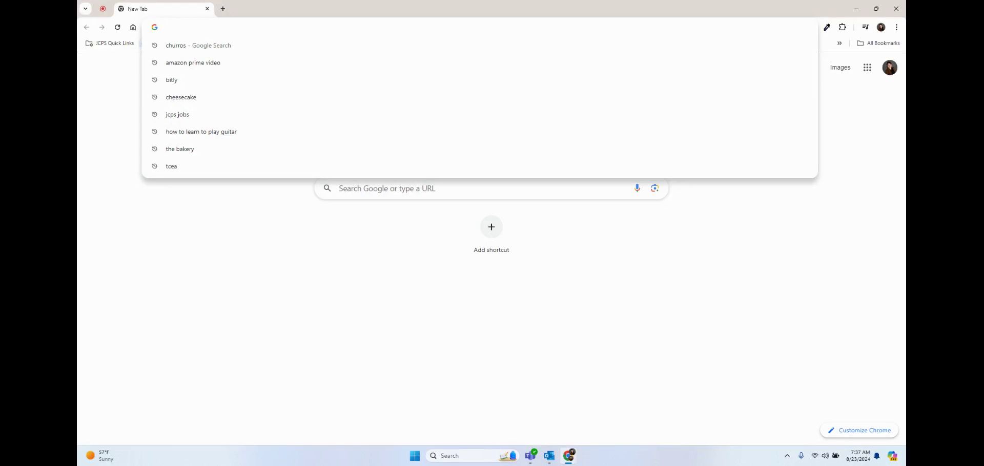
Switch to a new Chrome tab, open jcps.me/tlc, and browse the JCPS Digital Learning Channel on YouTube
type("jcps")
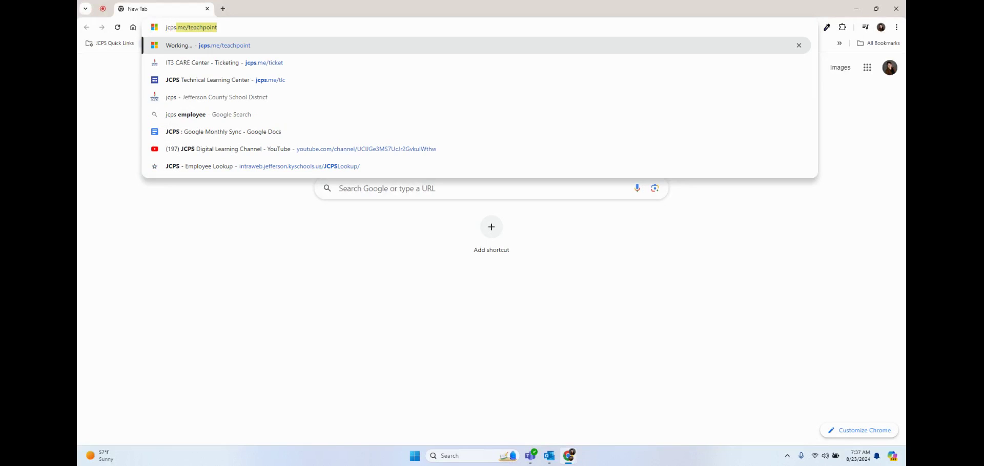
type(".me/tlc")
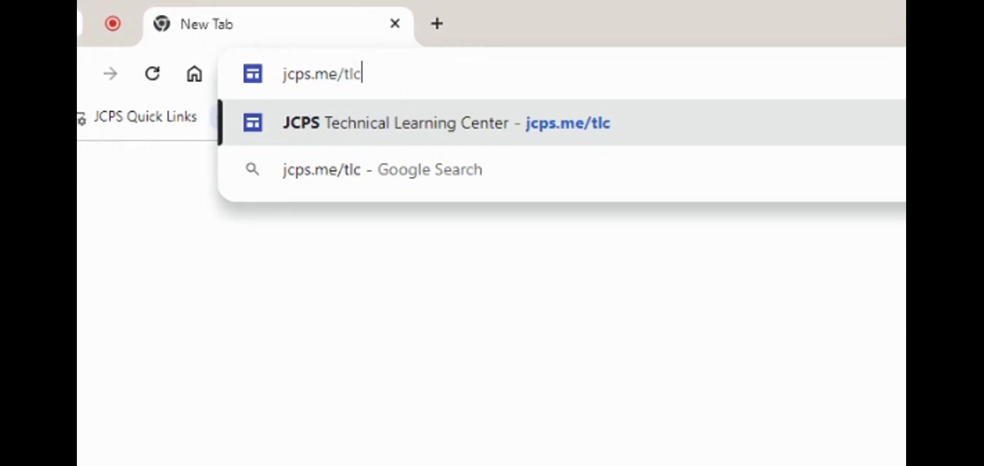
key("Return")
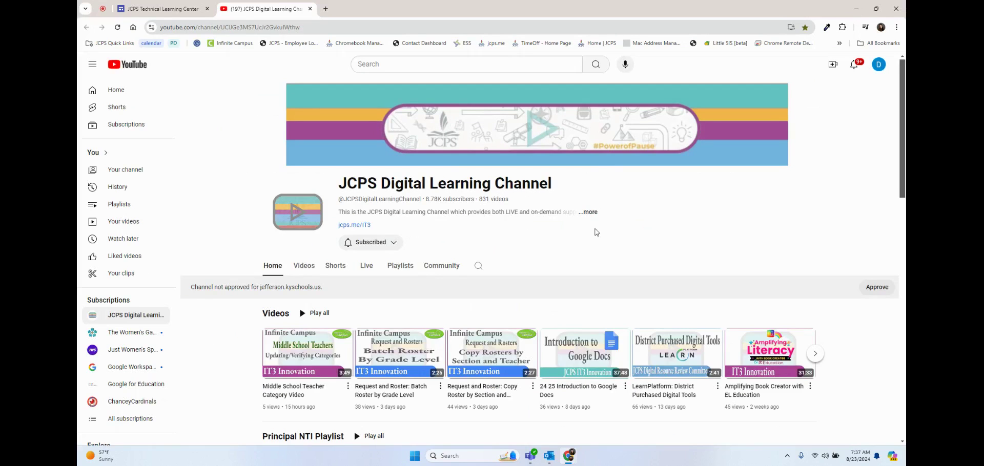
scroll(555, 279, "down", 2)
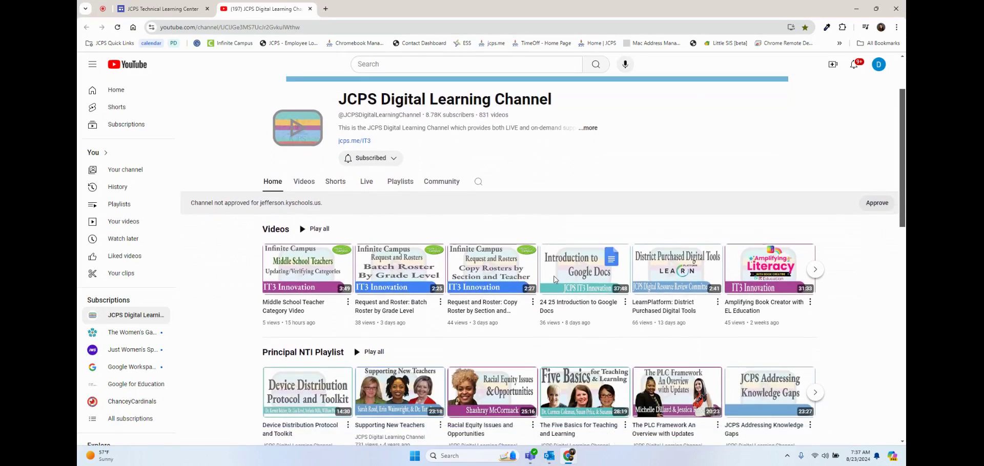